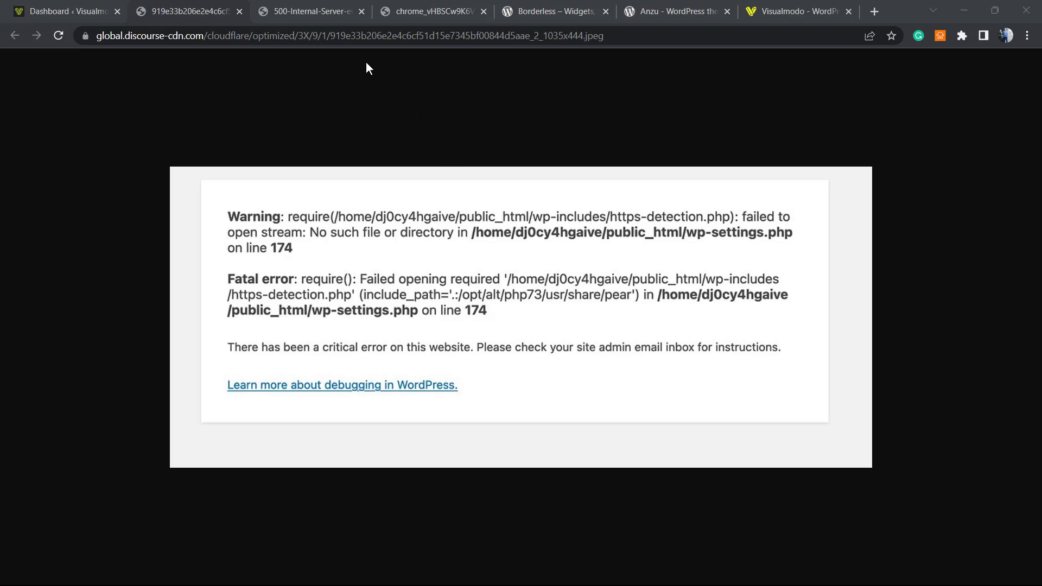
Step: Compare the Internal Server Error, execution-time fatal error and https-detection.php error screenshots
left_click(295, 4)
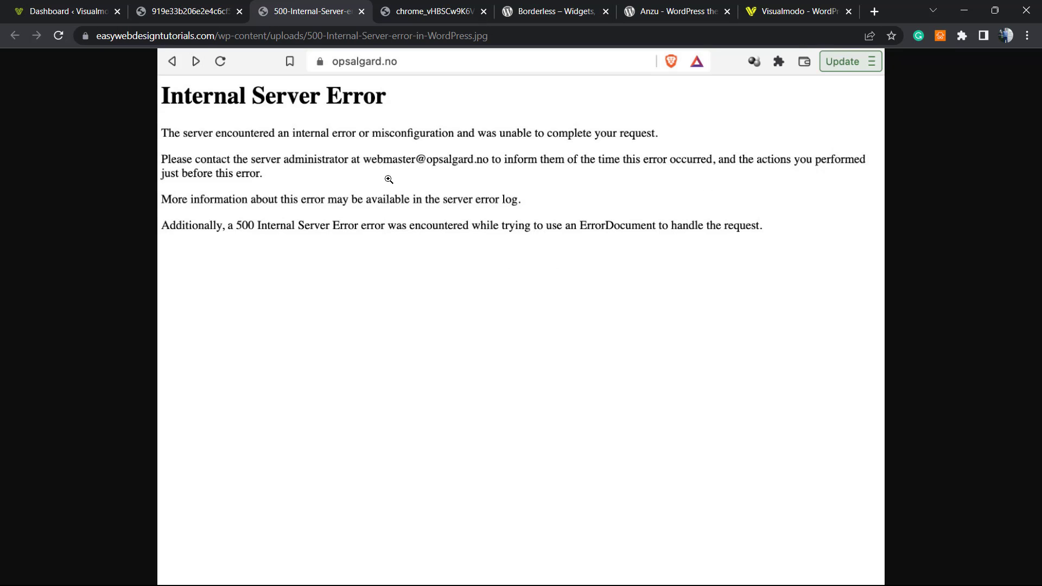
left_click(442, 7)
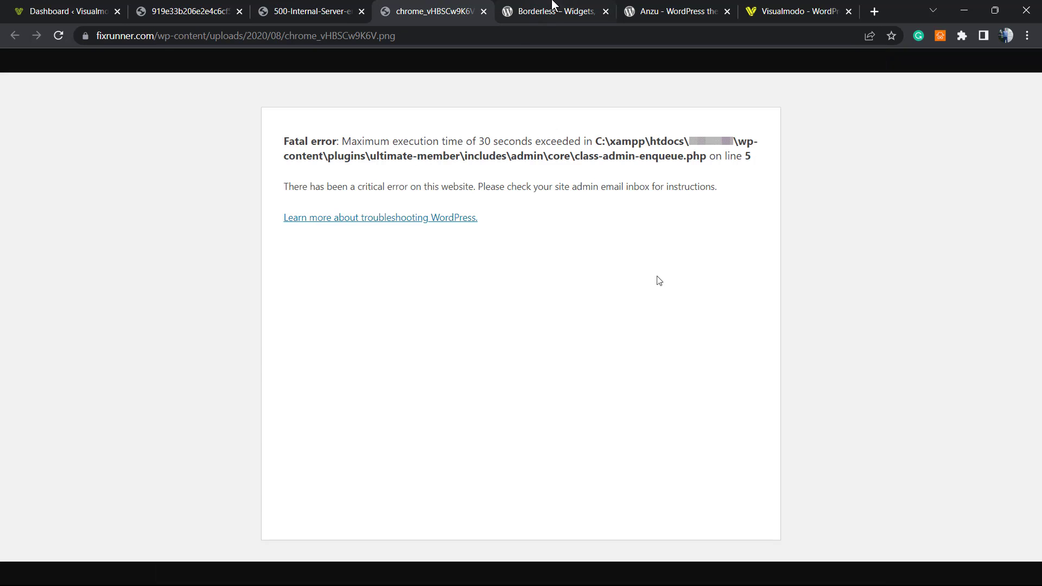
left_click(554, 7)
left_click(442, 8)
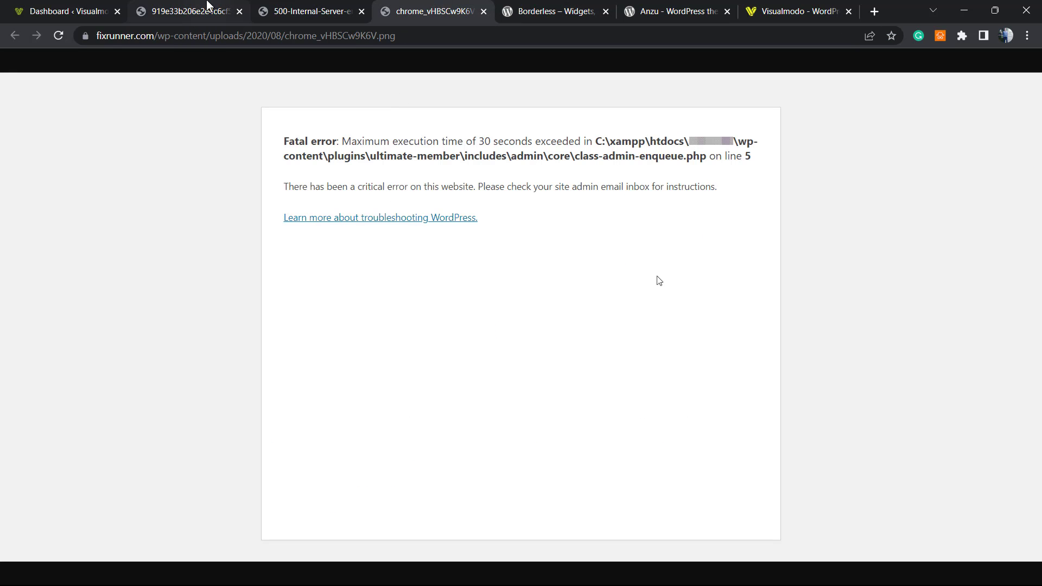
left_click(210, 6)
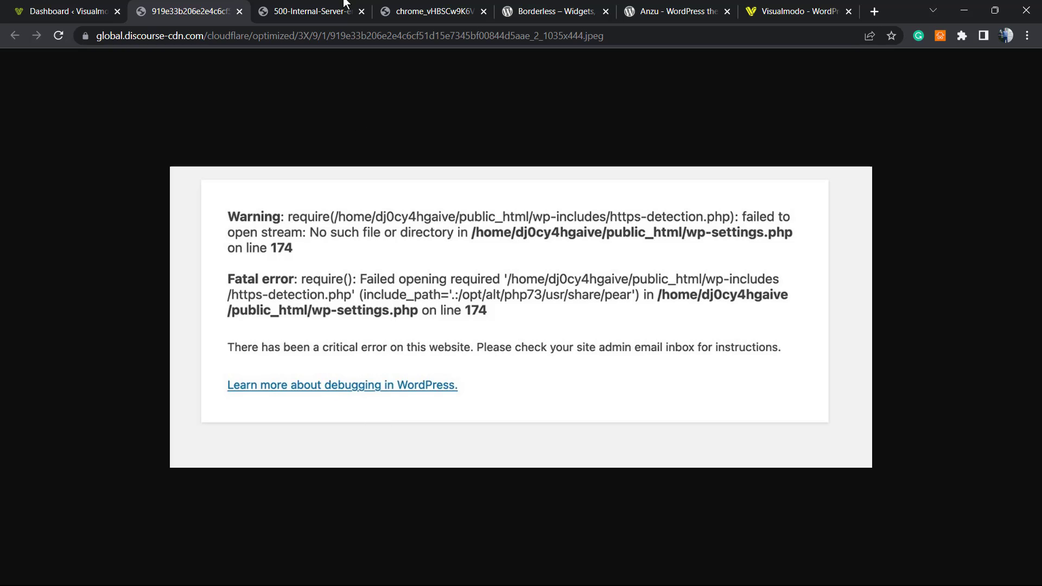
left_click(371, 7)
Step: Bring up the https-detection.php warning and fatal error screenshot
left_click(420, 11)
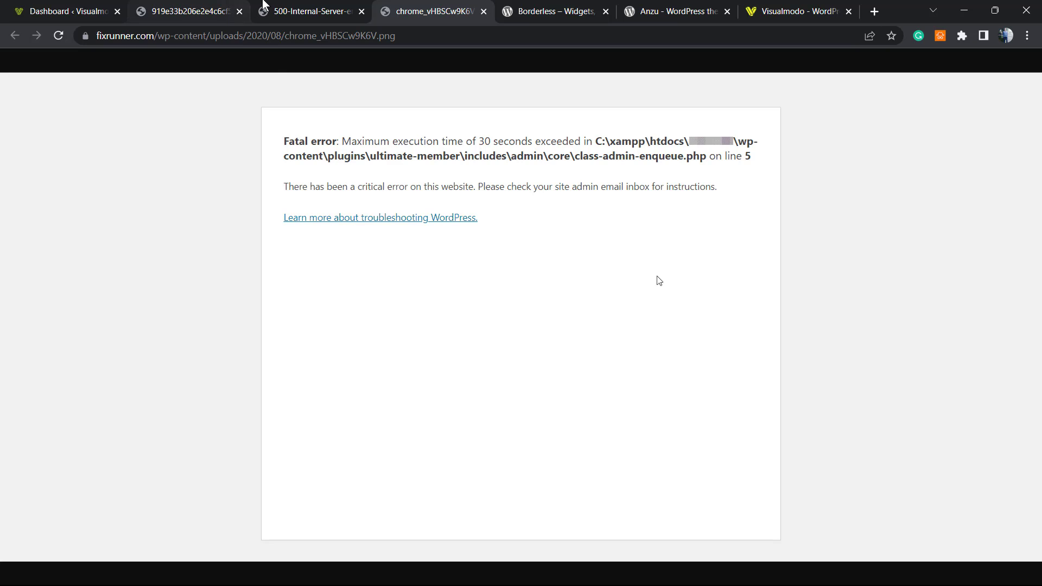
mouse_move(293, 5)
left_click(199, 8)
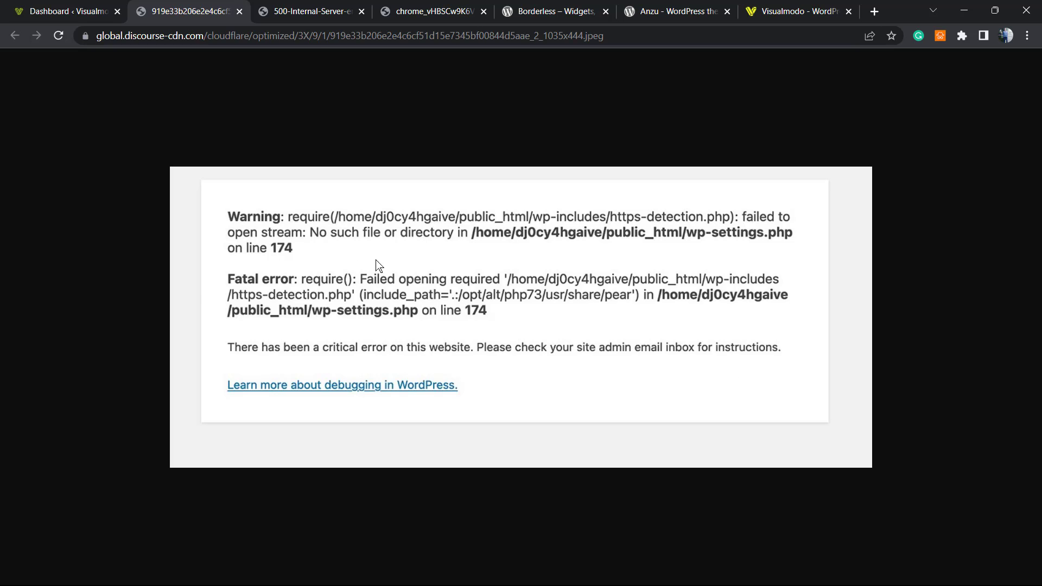
Step: Replace wp-admin/index.php in the dashboard URL with wp-login.php?action=entered_recovery_mode
left_click(97, 8)
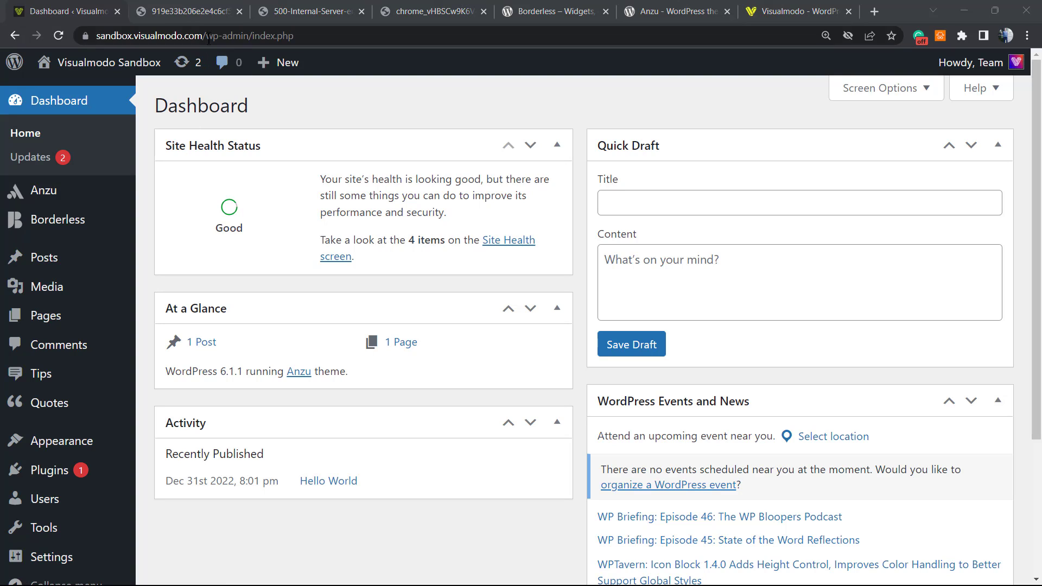
left_click_drag(207, 35, 373, 35)
key("BackSpace")
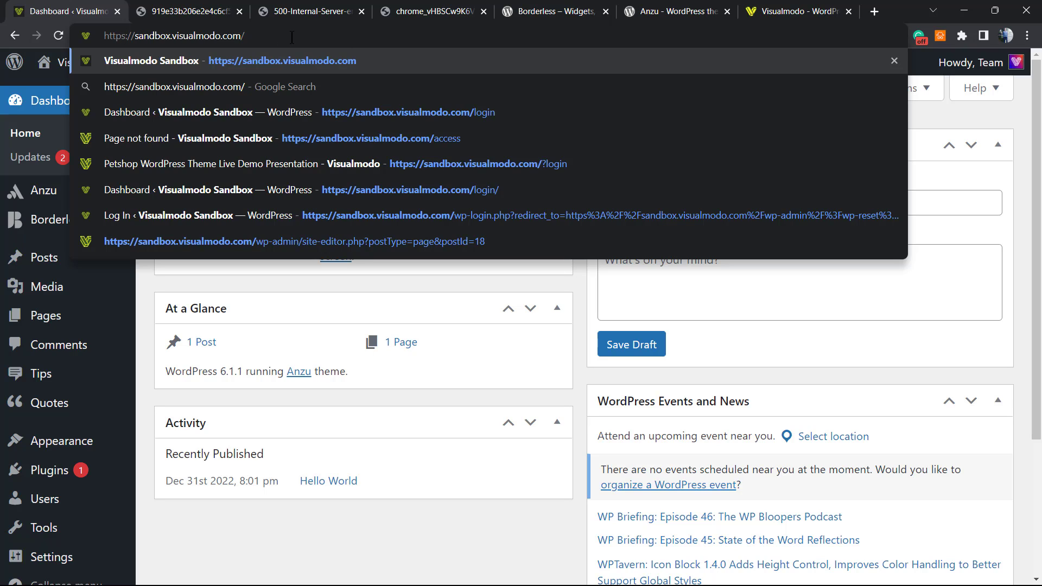
type("/wp-login.php?action=entered_recovery_mode")
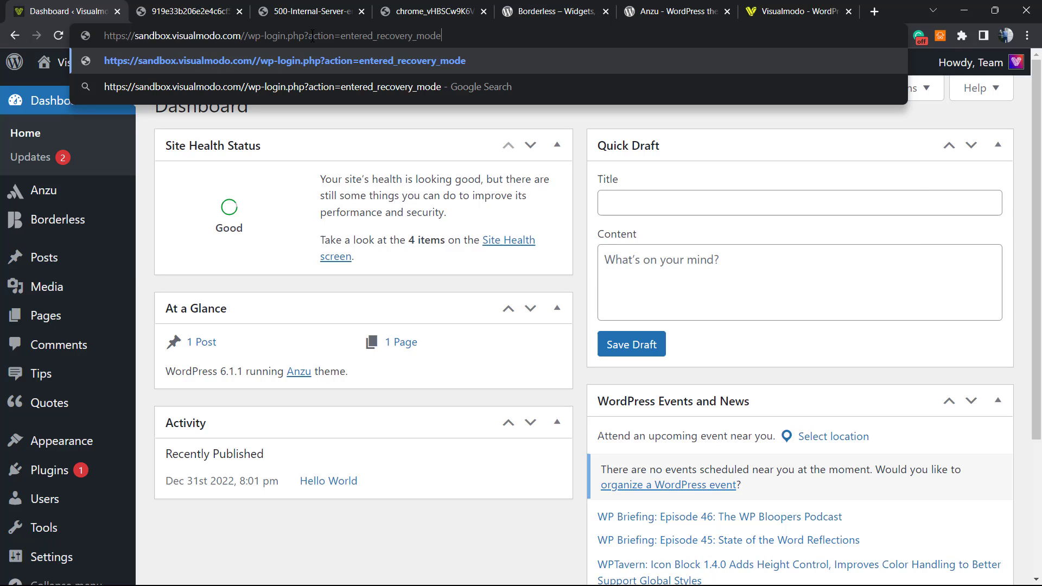
left_click(245, 36)
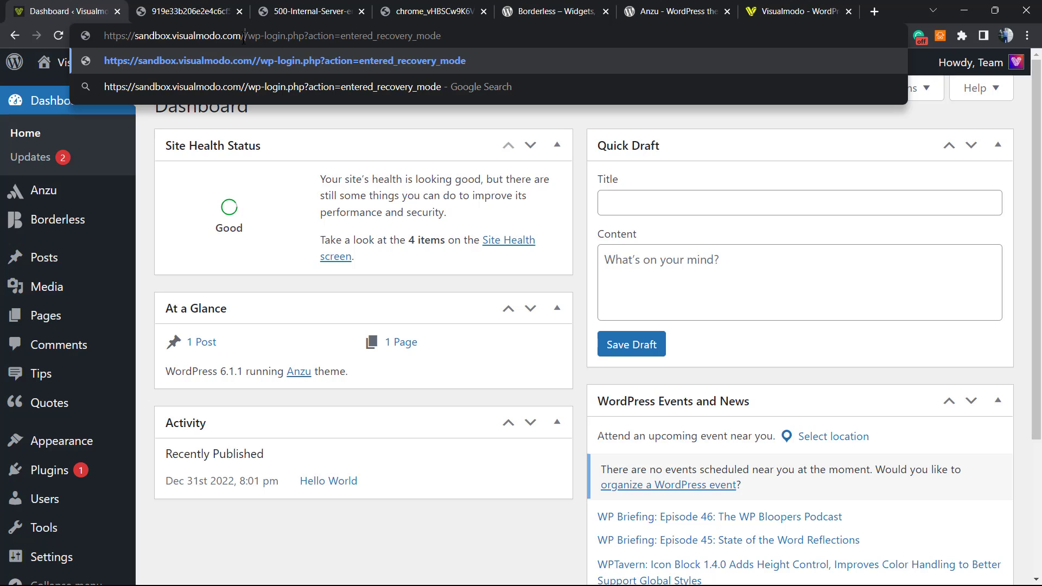
key("BackSpace")
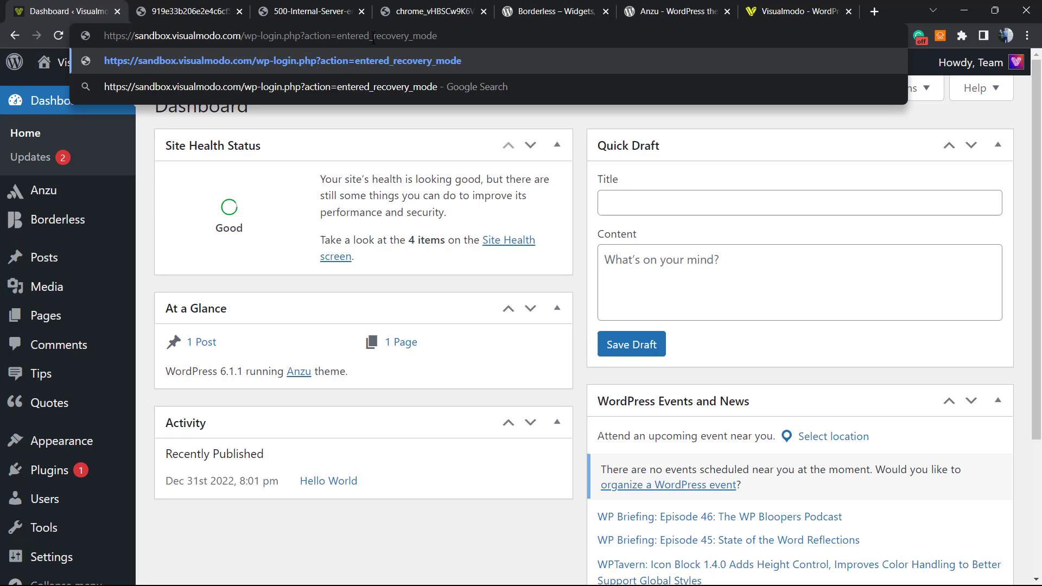
left_click_drag(439, 36, 245, 37)
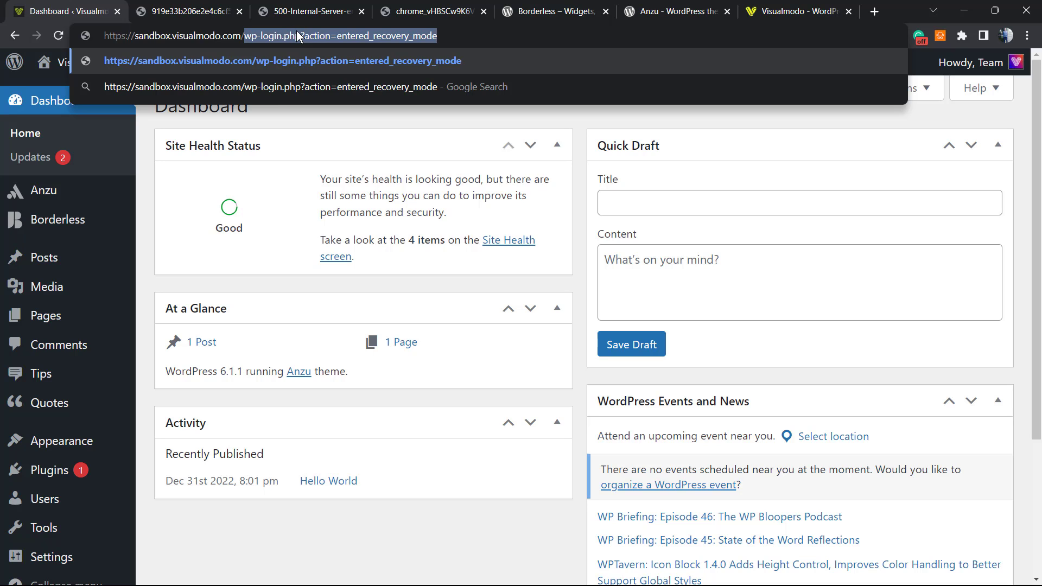
Step: Glance at the error screenshots, then return to the dashboard with the recovery URL entered
left_click(304, 6)
left_click(421, 7)
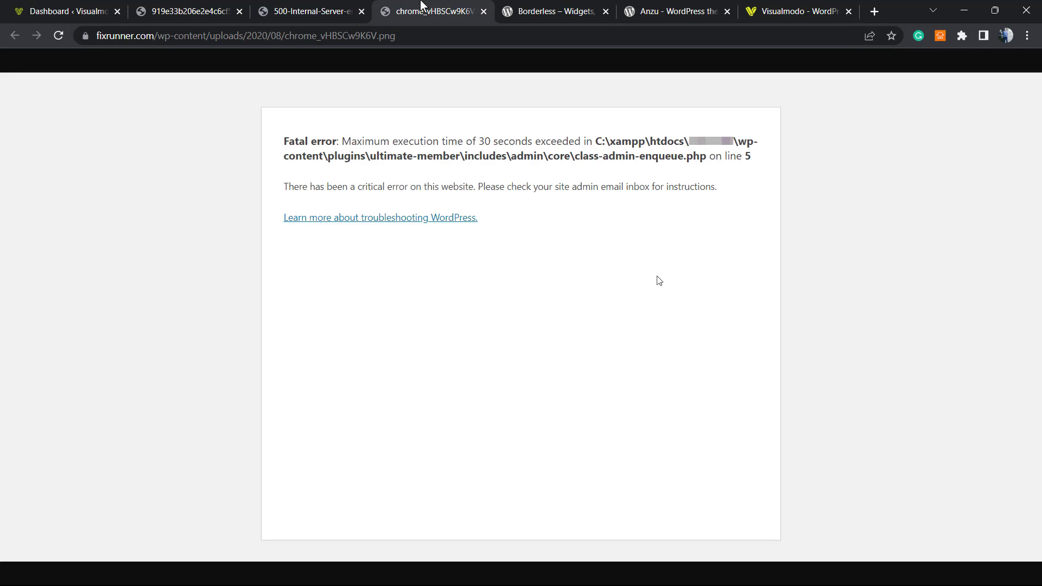
left_click(112, 6)
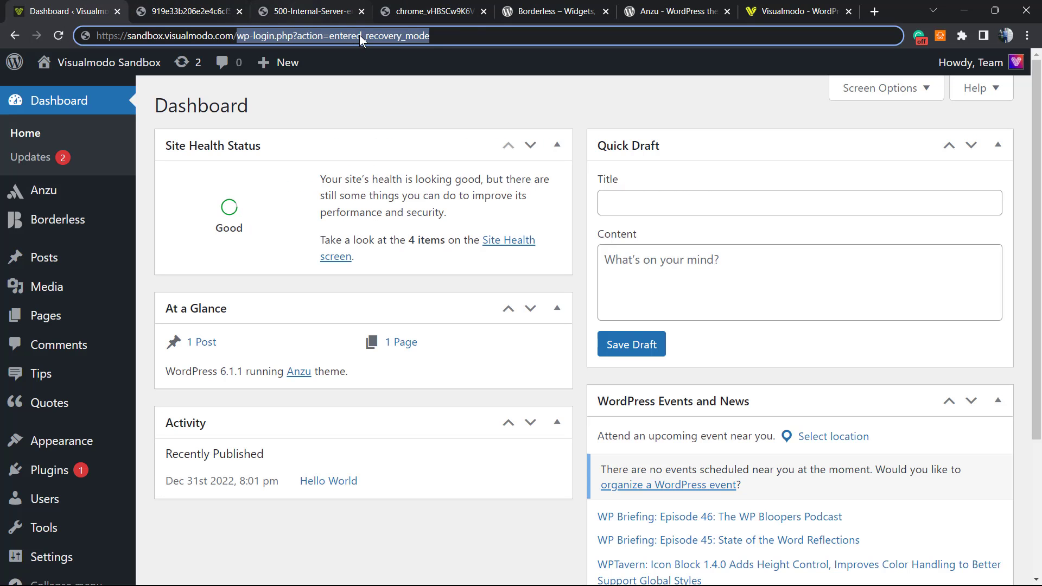
left_click(472, 34)
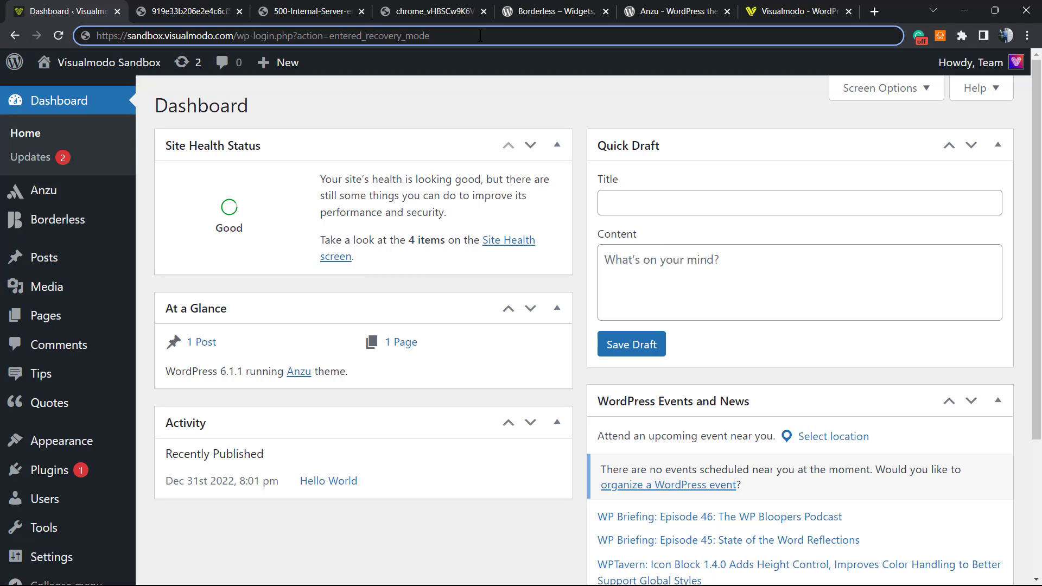
Step: Load the recovery-mode address, then log out from the Howdy menu
key("Return")
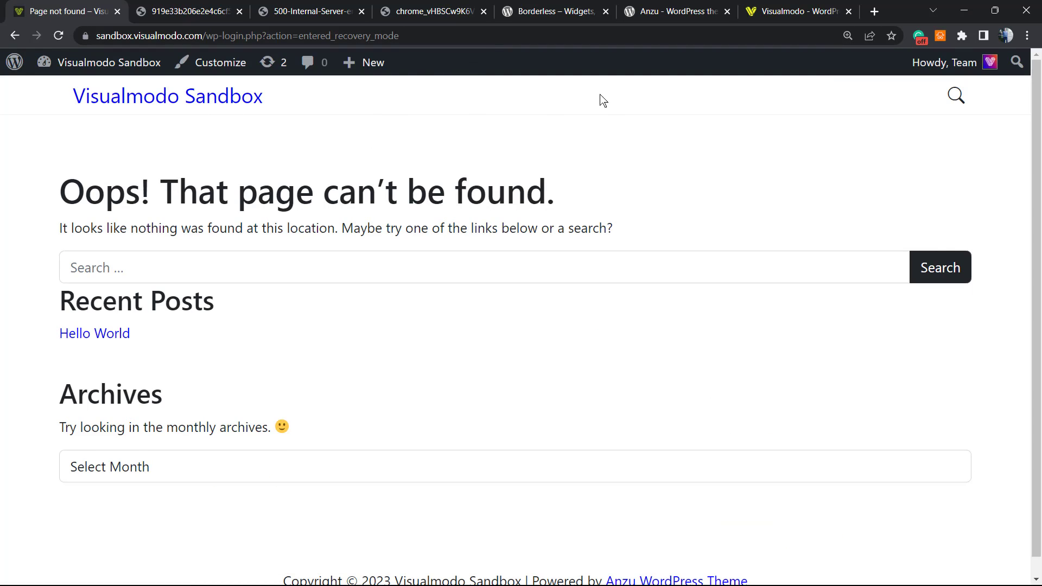
mouse_move(926, 83)
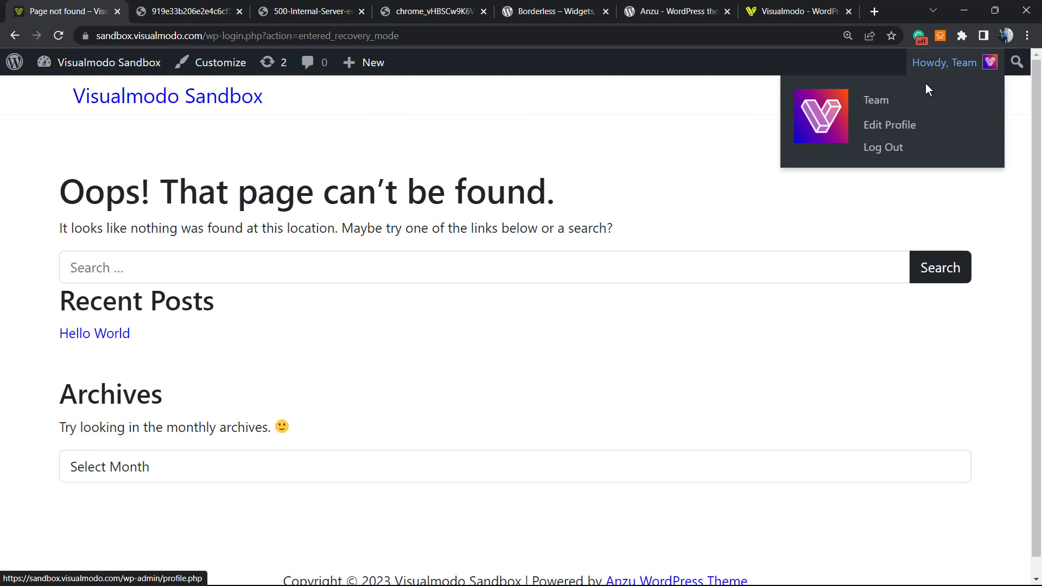
left_click(898, 151)
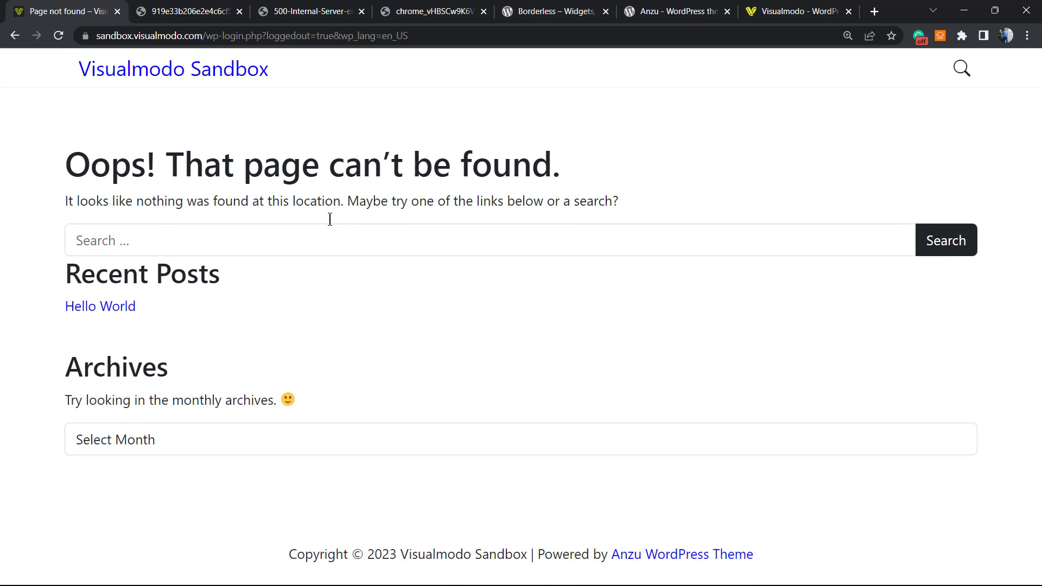
Step: Replace the page path with wp-login.php?action=entered_recovery_mode and load it
left_click(291, 34)
left_click(282, 36)
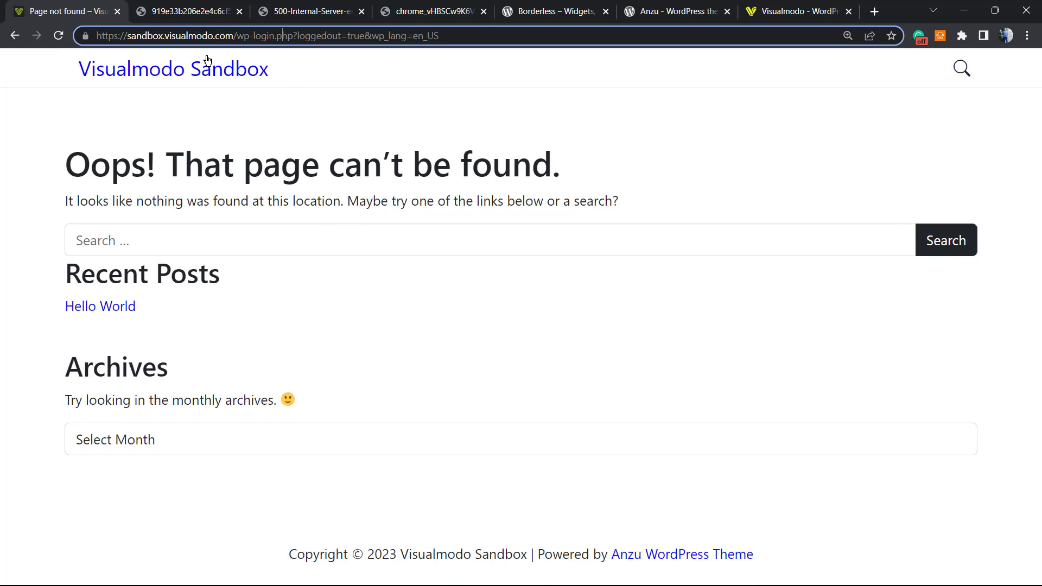
left_click_drag(239, 37, 541, 37)
type("/wp-login.php?action=entered_recovery_mode")
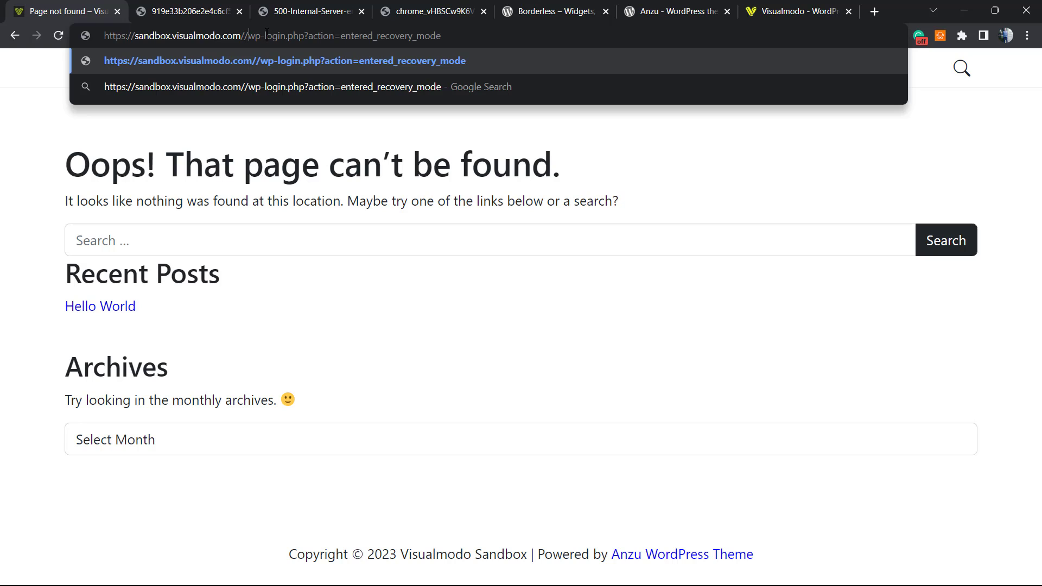
key("Return")
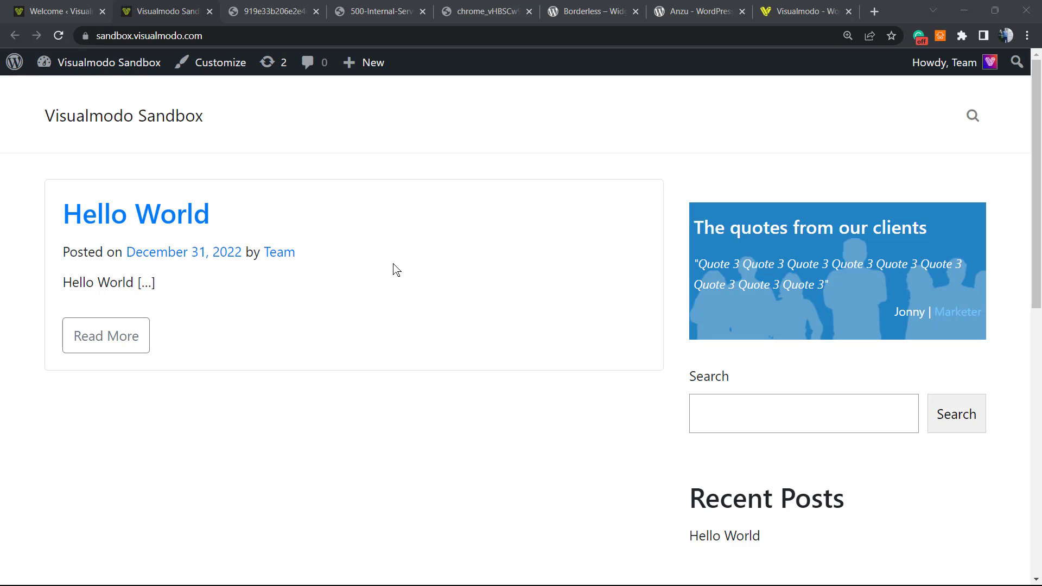
Step: View the recovery email example, then the Recovery Mode Initialized login screenshot
left_click(167, 4)
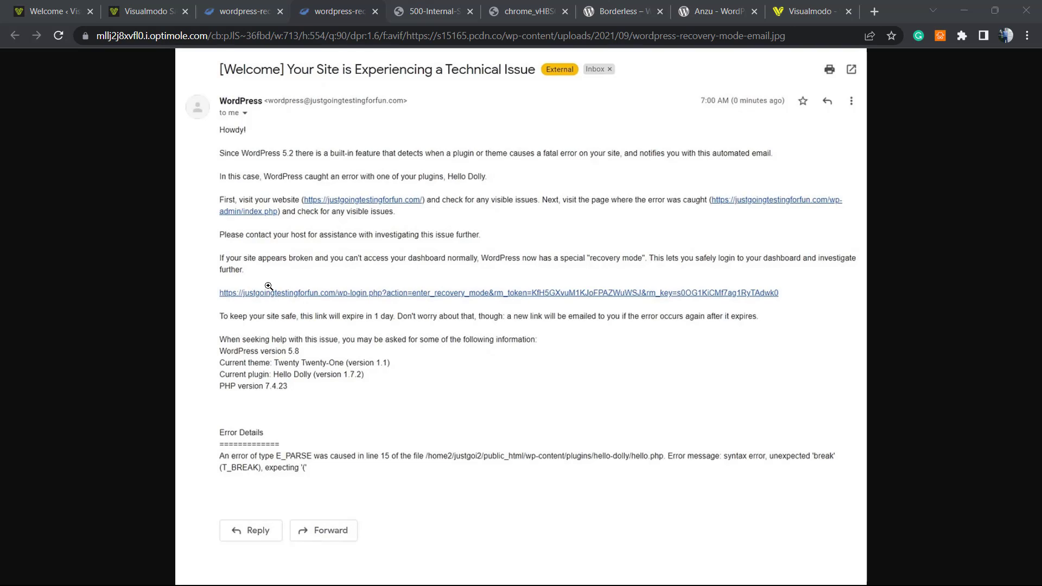
left_click(224, 5)
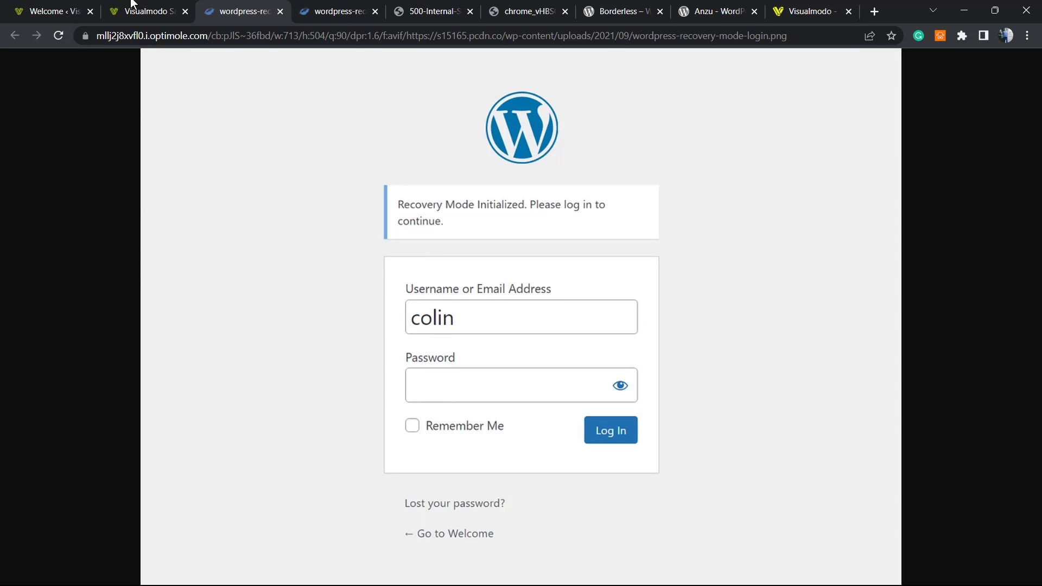
Step: Paste wp-login.php?action=entered_recovery_mode into the Sandbox address bar and compare with the example login screenshot
left_click(144, 11)
left_click(249, 36)
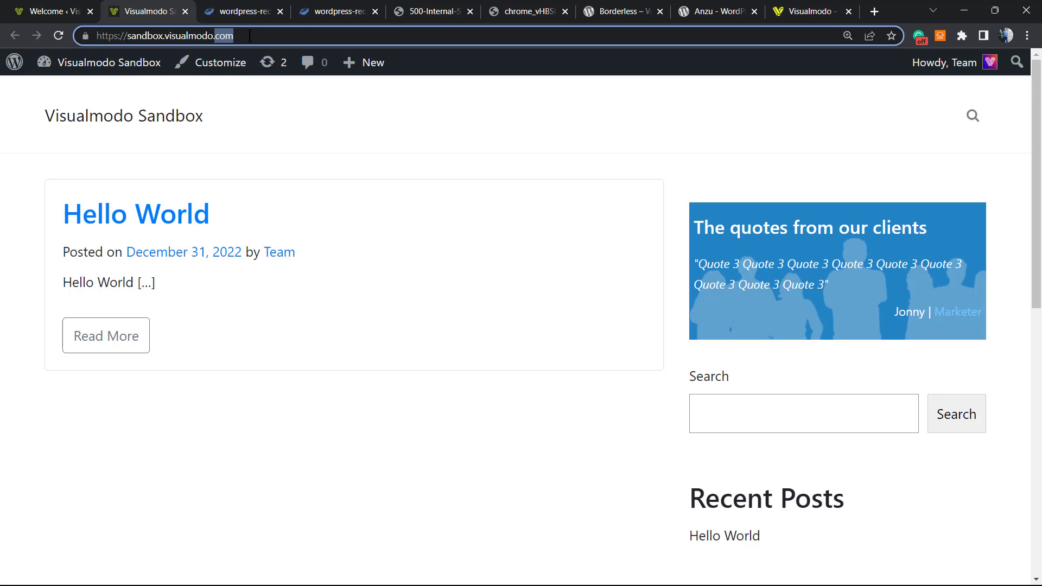
type("https://sandbox.visualmodo.com/wp-login.php?action=entered_recovery_mode")
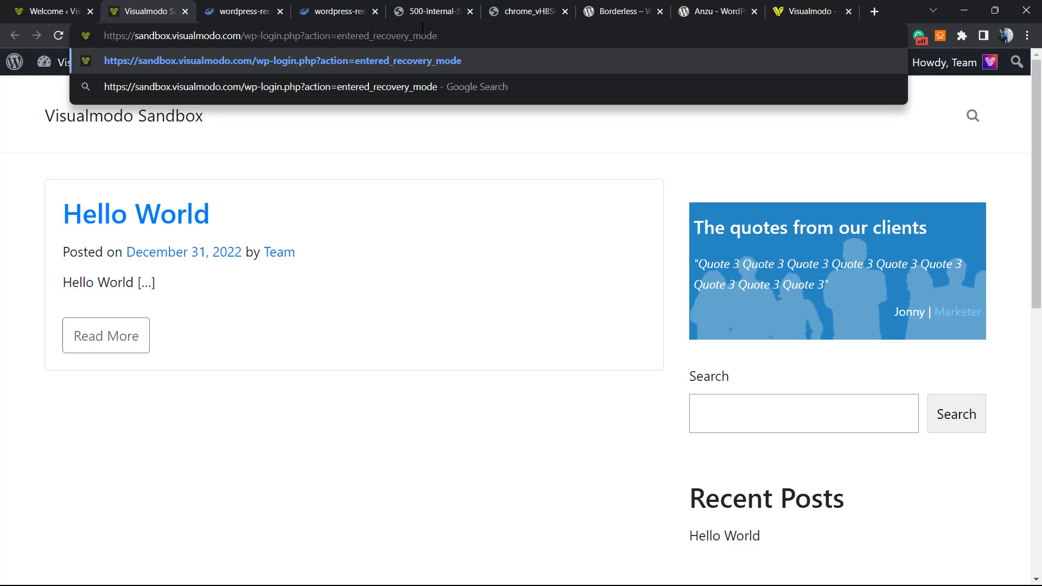
left_click(230, 11)
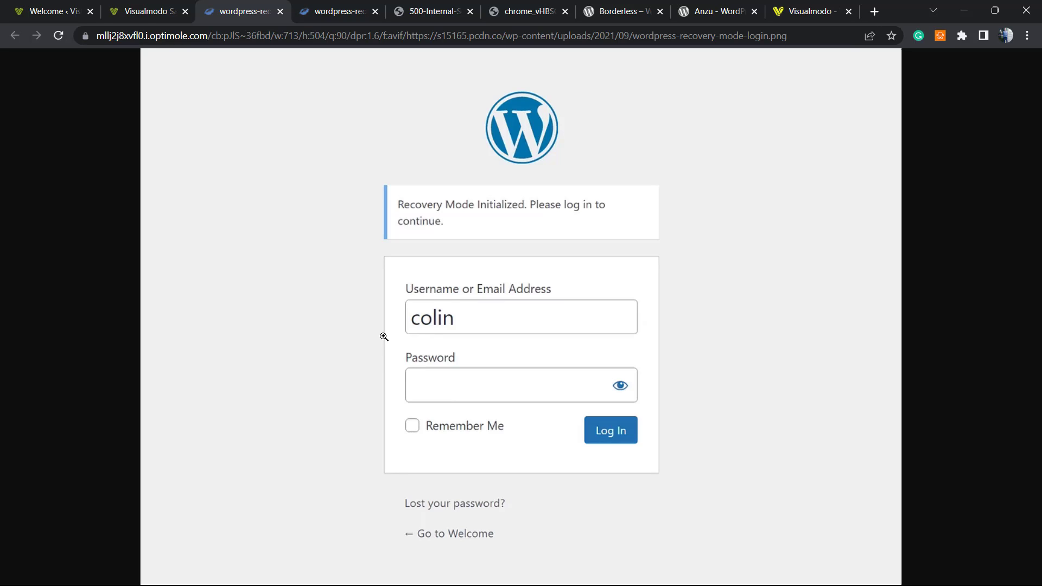
Step: Go to Plugins > Add New in the Sandbox admin dashboard
left_click(143, 9)
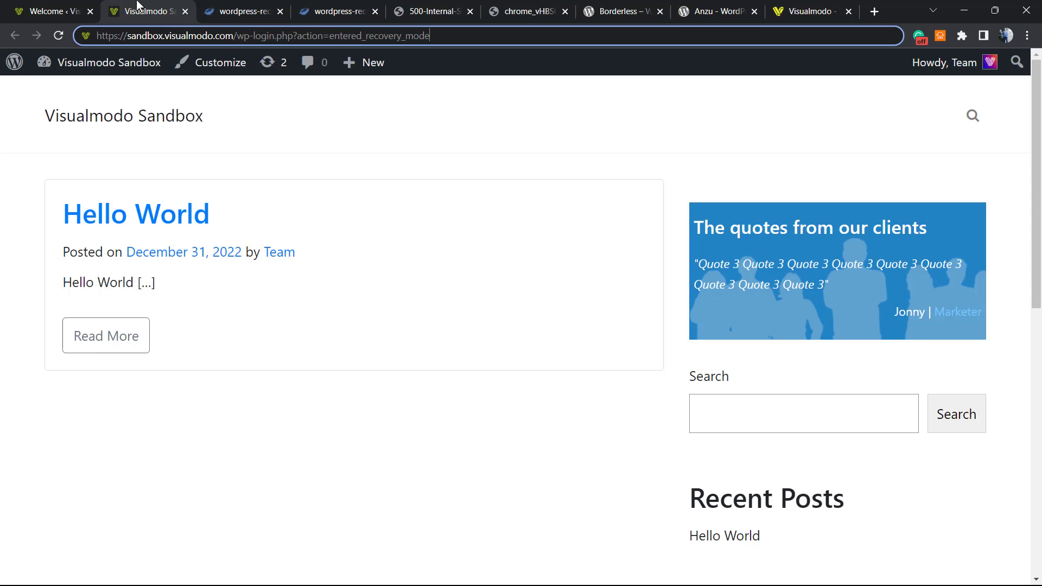
left_click(30, 5)
scroll(47, 426, "down", 2)
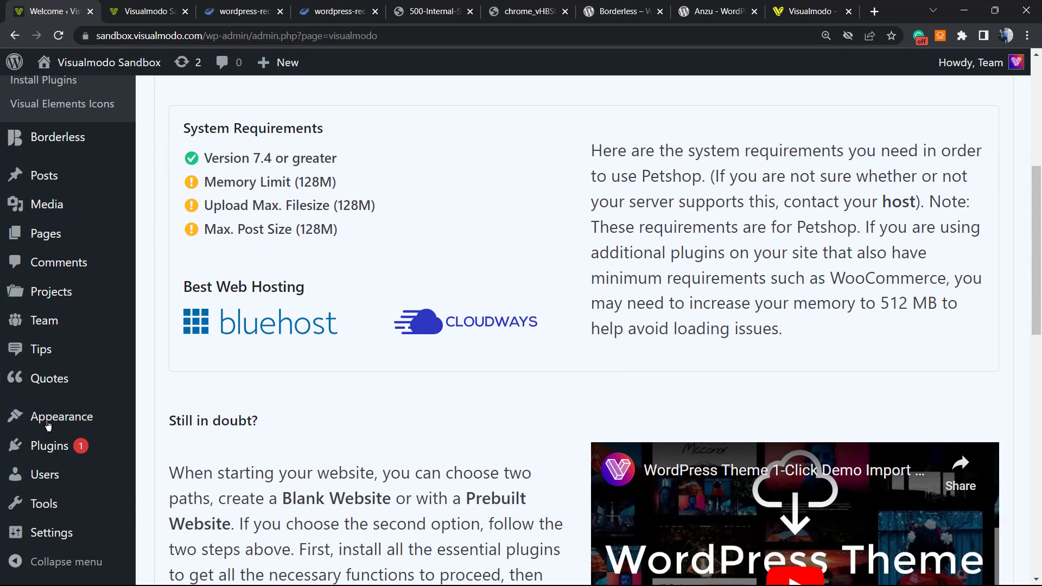
mouse_move(49, 446)
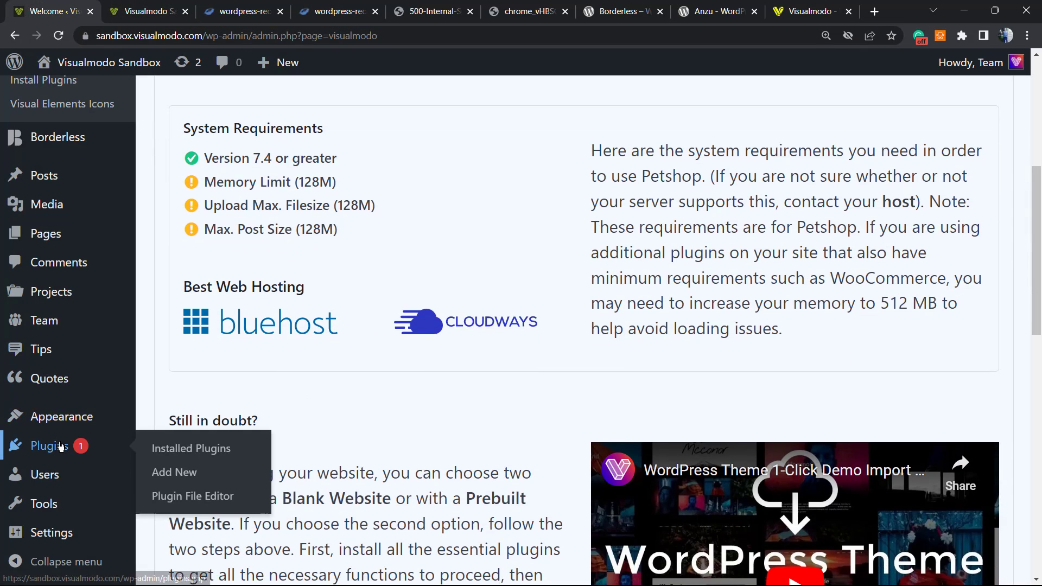
left_click(183, 471)
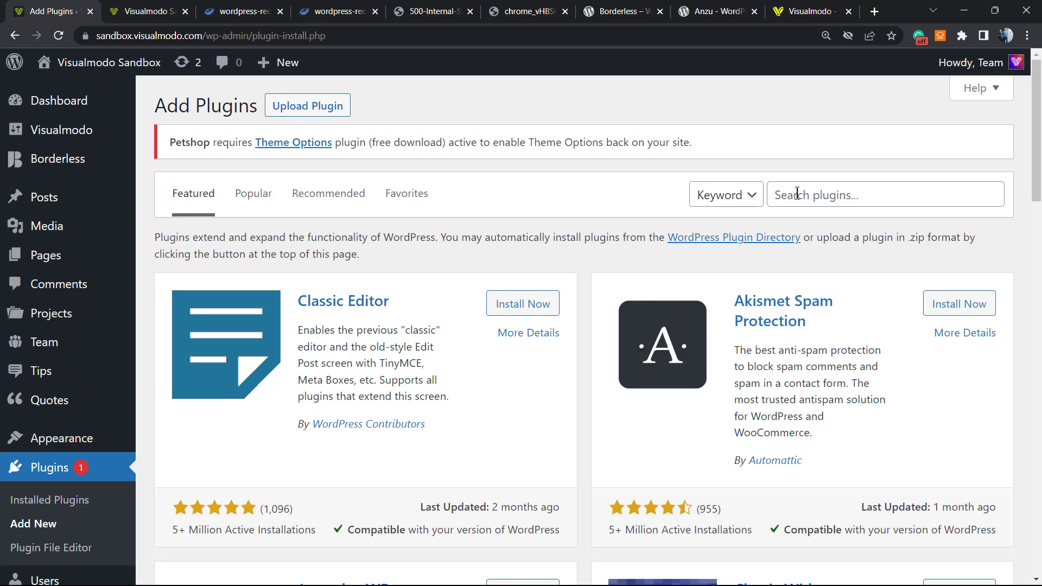
Step: Search plugins for 'site health' and install Health Check & Troubleshooting
left_click(796, 195)
type("site")
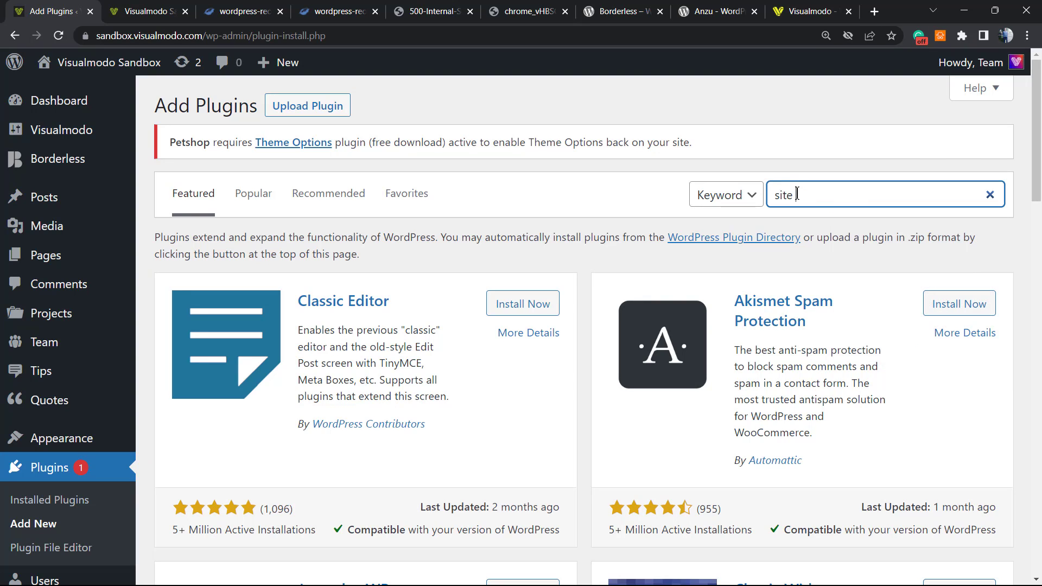
type(" health")
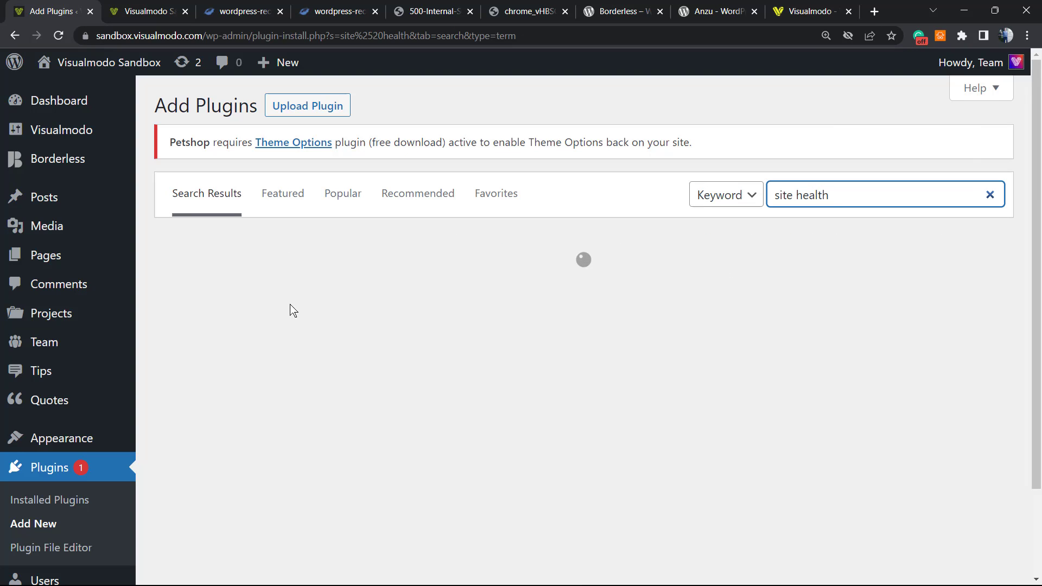
scroll(444, 253, "down", 5)
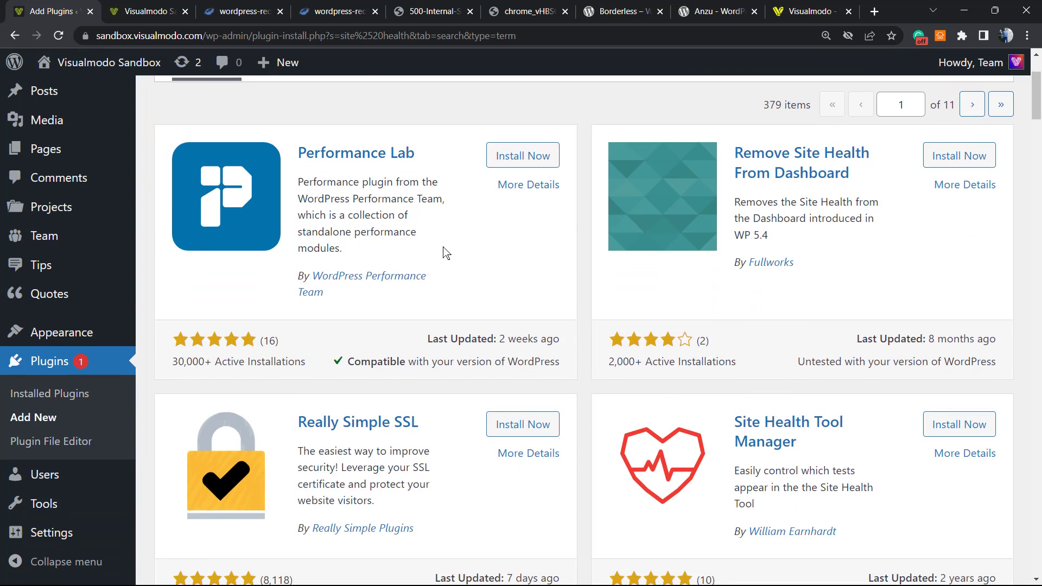
scroll(444, 252, "down", 4)
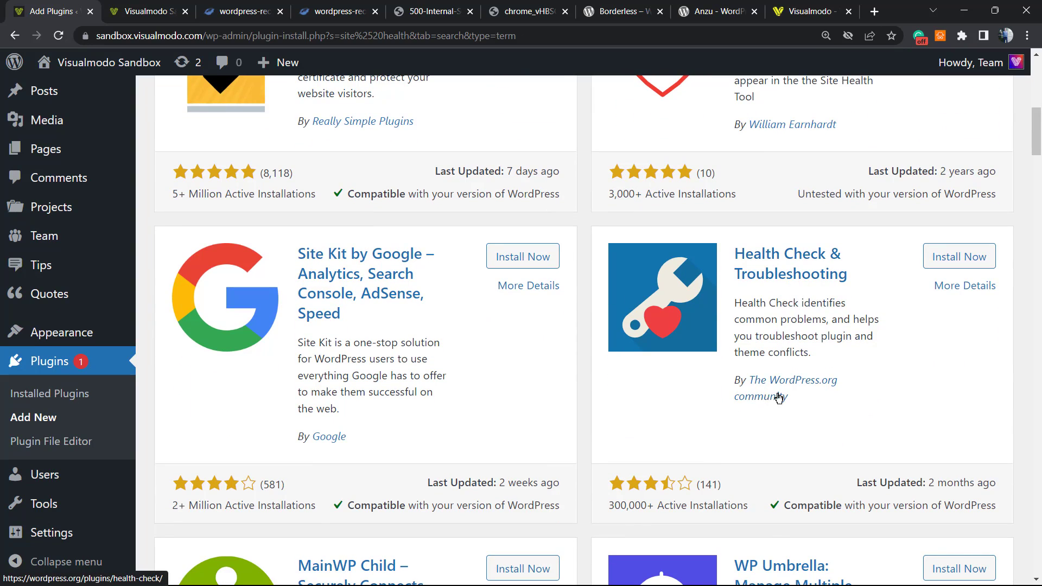
left_click(960, 264)
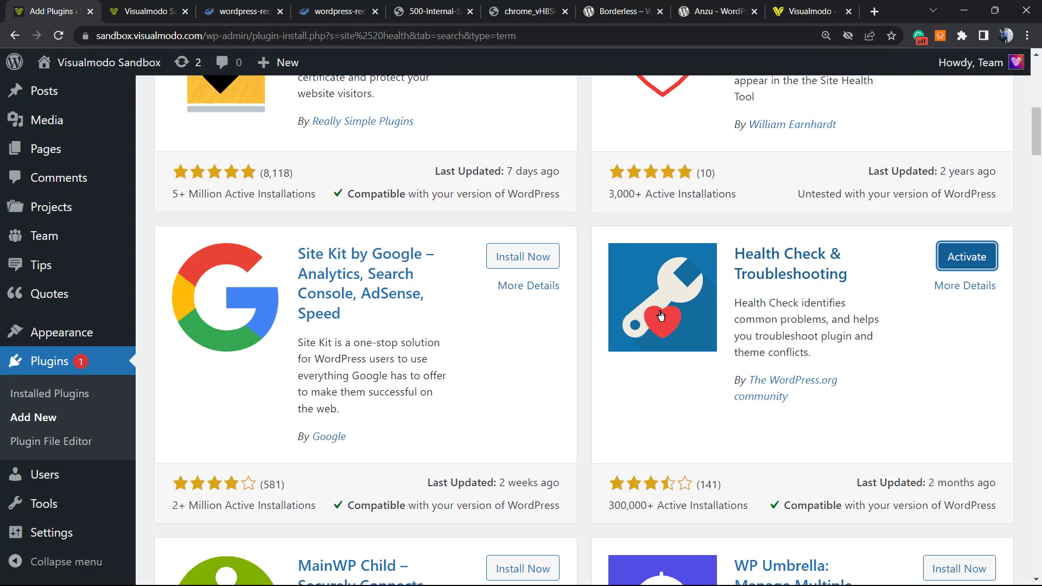
Step: Activate Health Check & Troubleshooting from its card, bringing the active plugins to 4 of 17
left_click(934, 268)
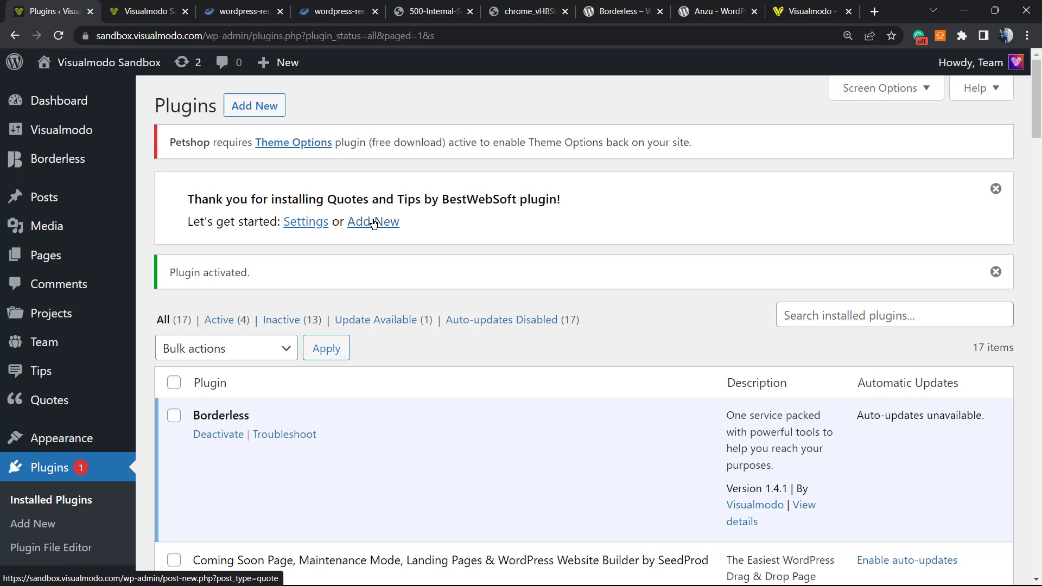
Step: Review the Borderless plugin page and its title, then switch to the Anzu theme page
left_click(451, 4)
left_click(525, 6)
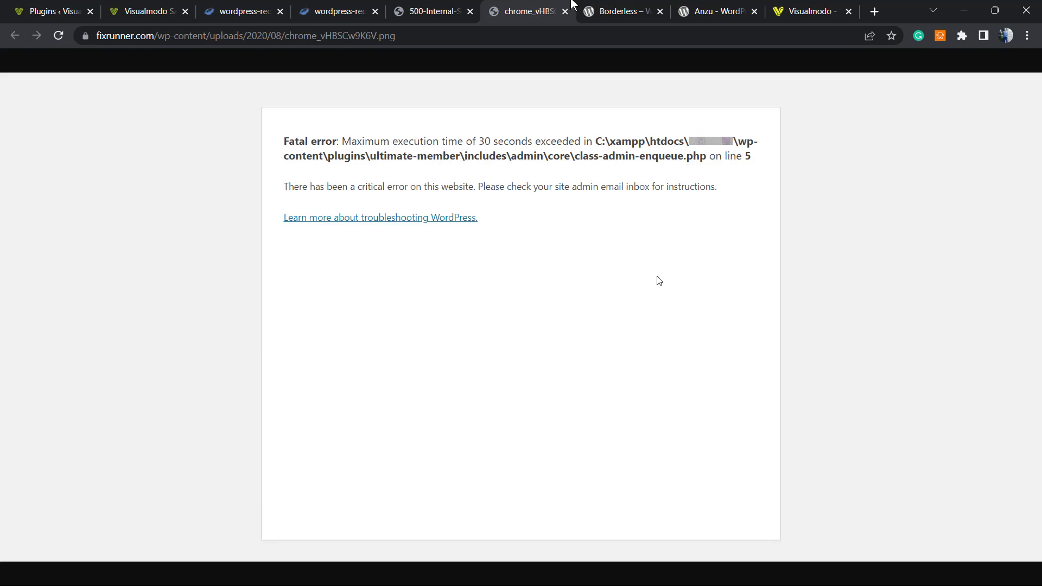
left_click(613, 4)
double_click(315, 448)
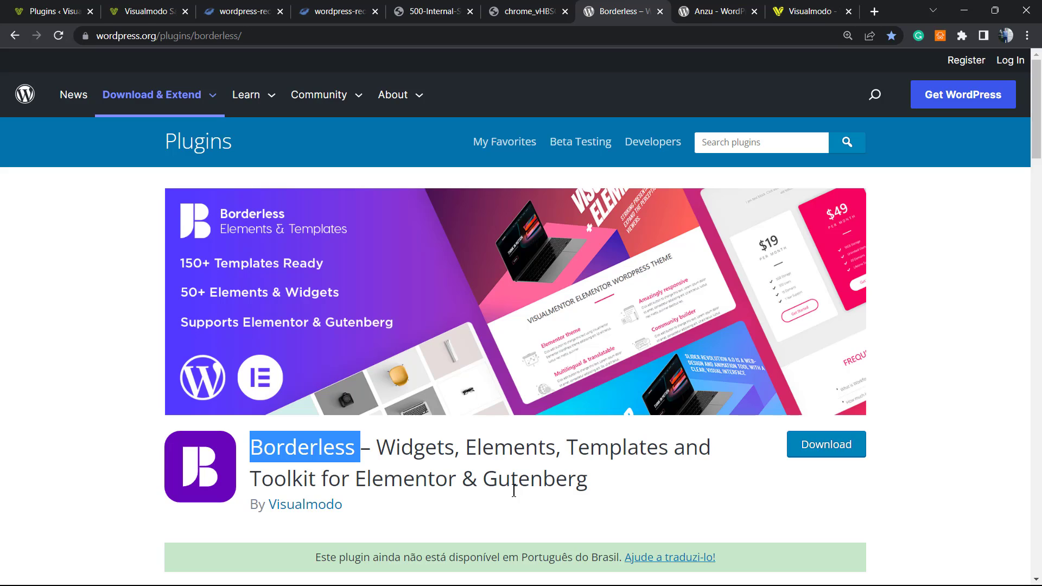
double_click(302, 449)
left_click(731, 6)
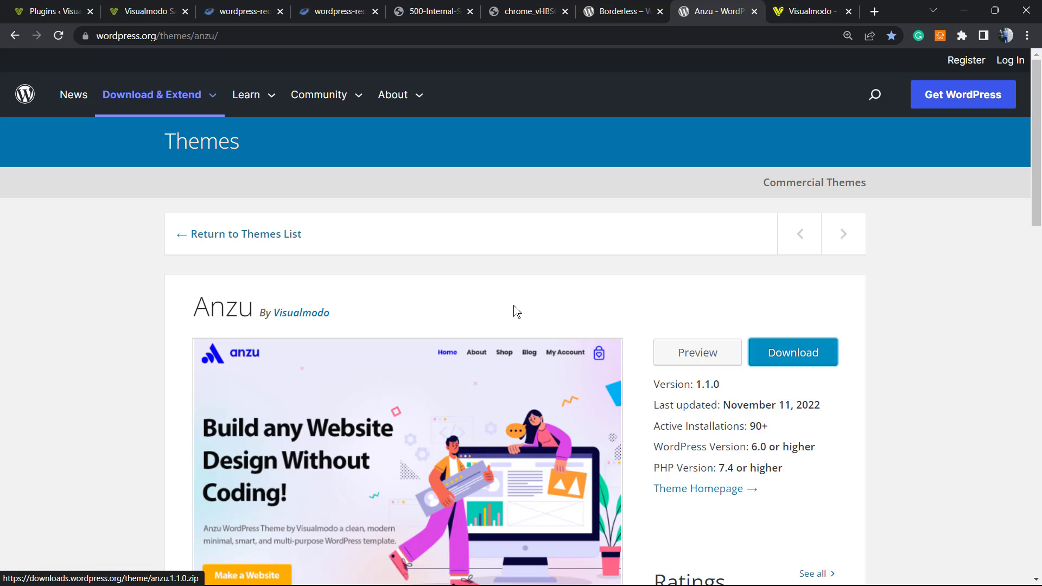
Step: Open the Visualmodo Templates Library and browse past Winery 2, Lawyer and Psychologist to Car and Fresh Vegetables
left_click(829, 5)
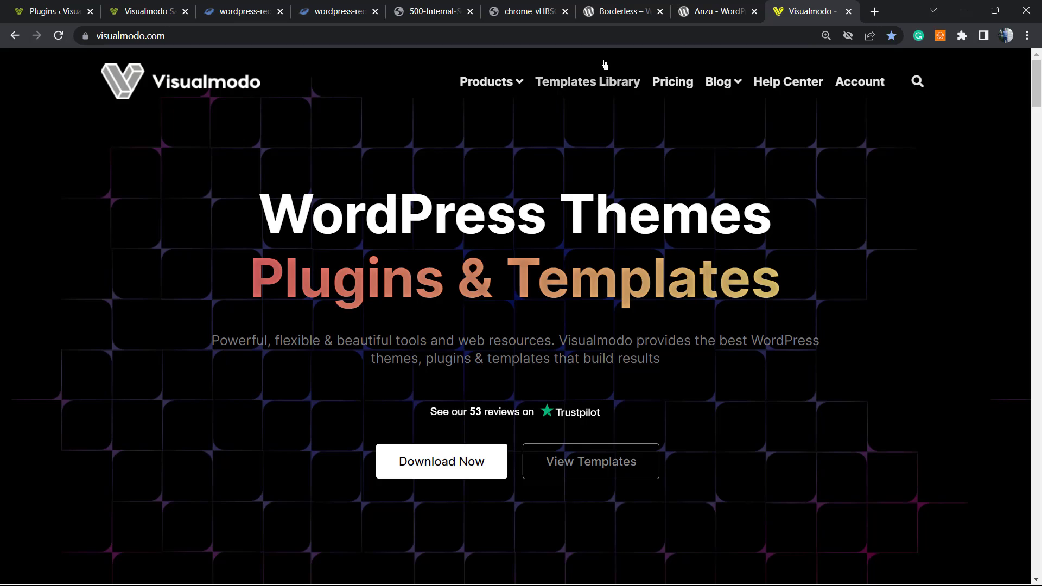
left_click(601, 79)
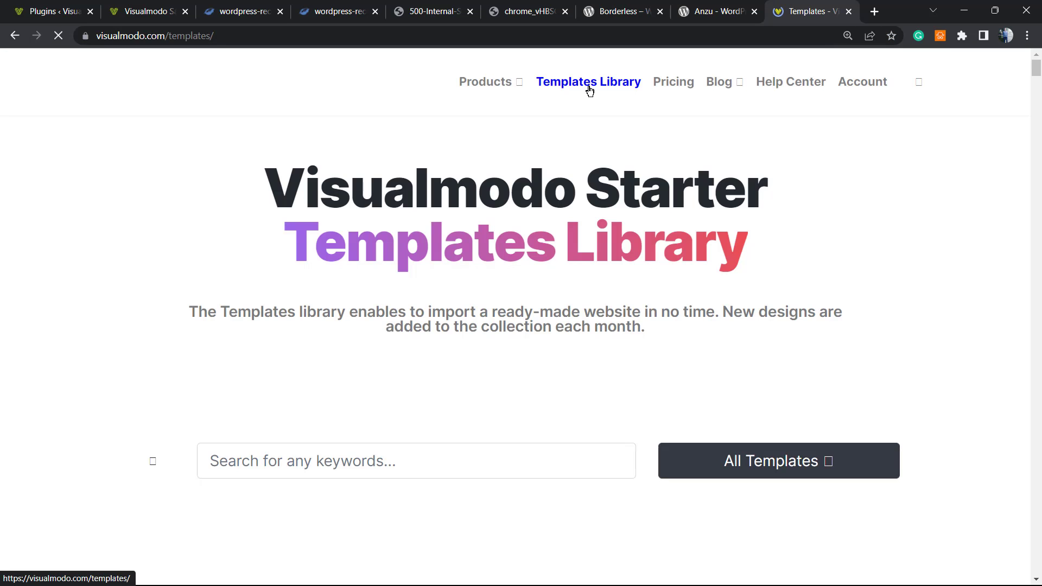
scroll(472, 272, "down", 1)
scroll(467, 269, "down", 15)
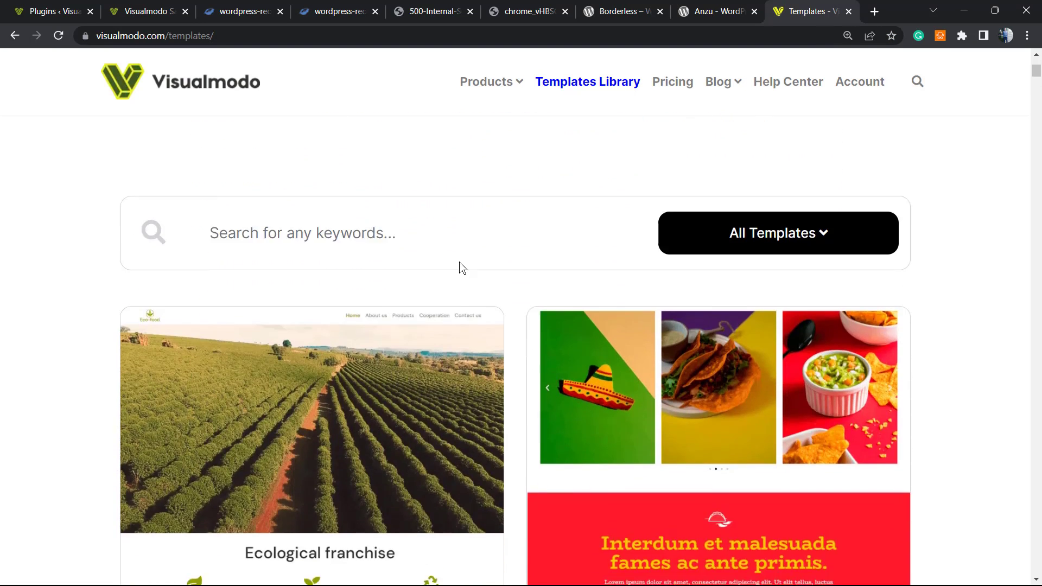
scroll(457, 265, "down", 20)
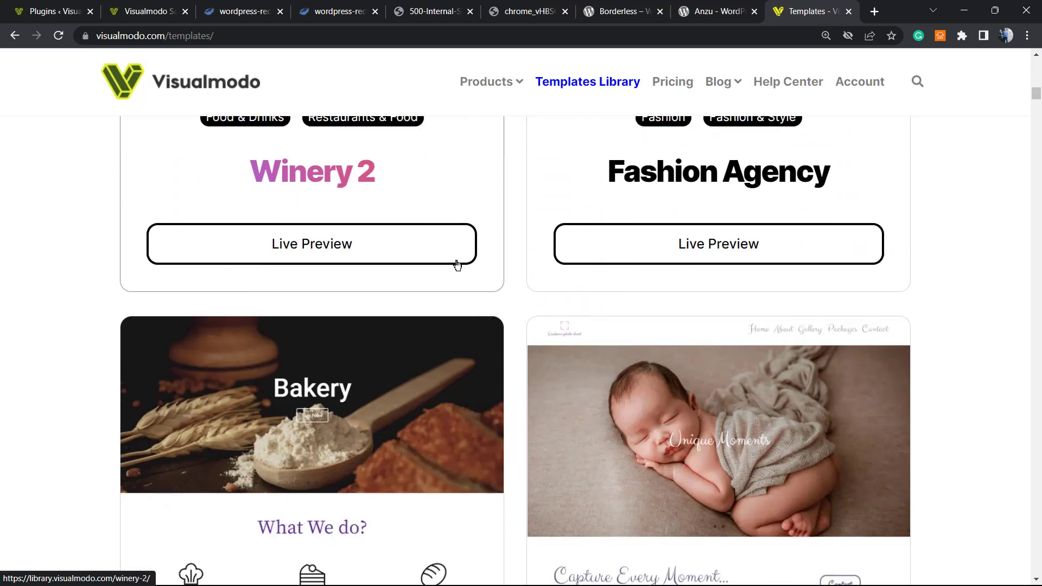
scroll(457, 265, "down", 20)
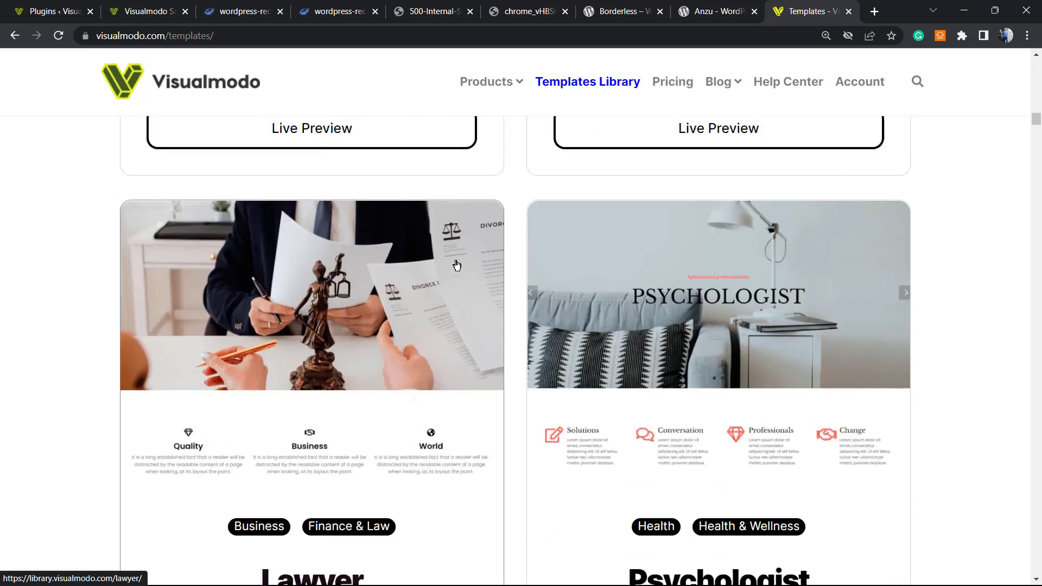
scroll(454, 265, "down", 3)
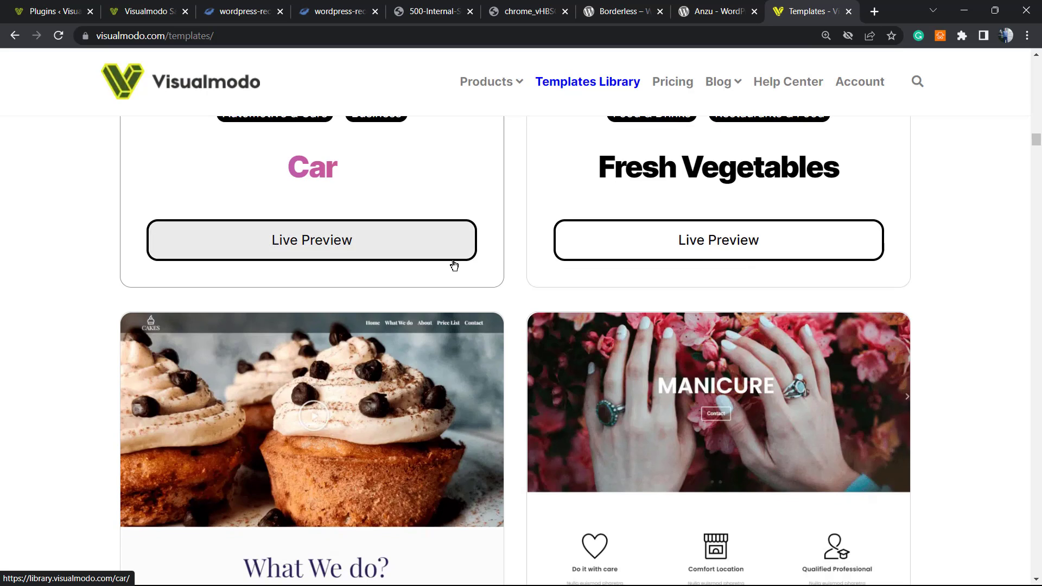